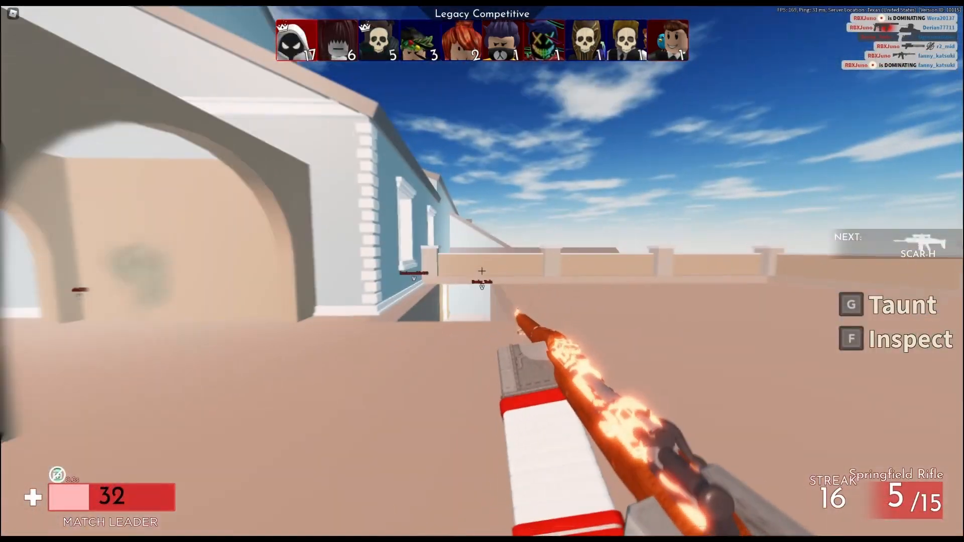
pyautogui.press('w')
pyautogui.press('space')
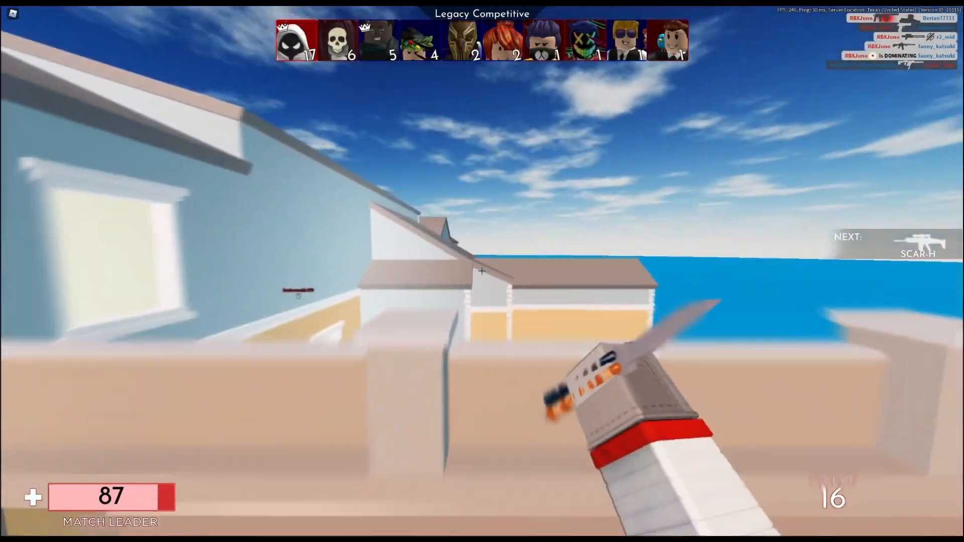
pyautogui.press('1')
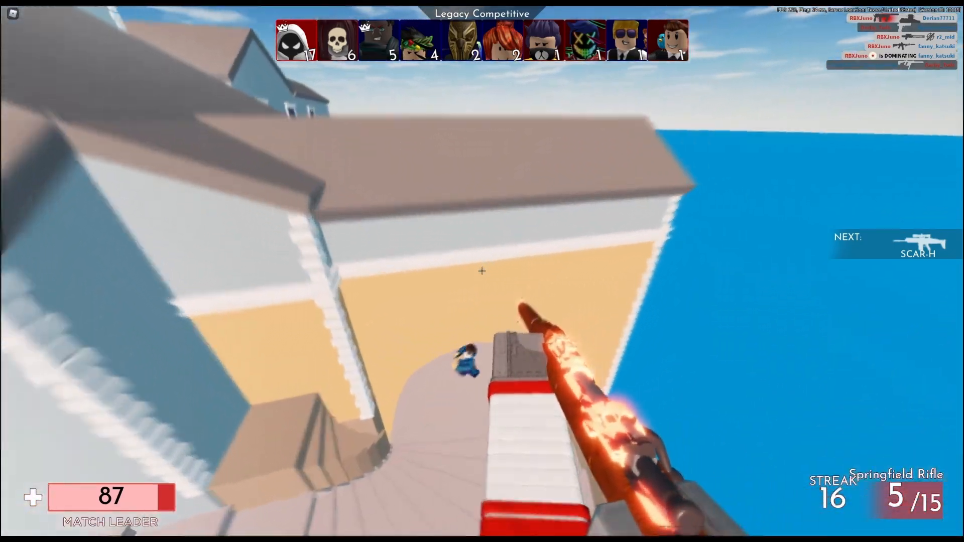
pyautogui.click(482, 271)
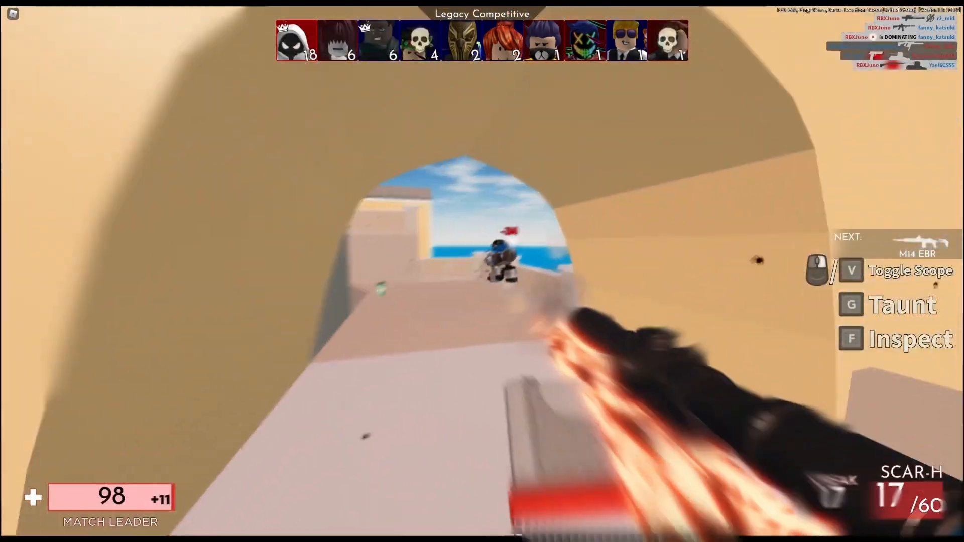
pyautogui.press('w')
pyautogui.press('3')
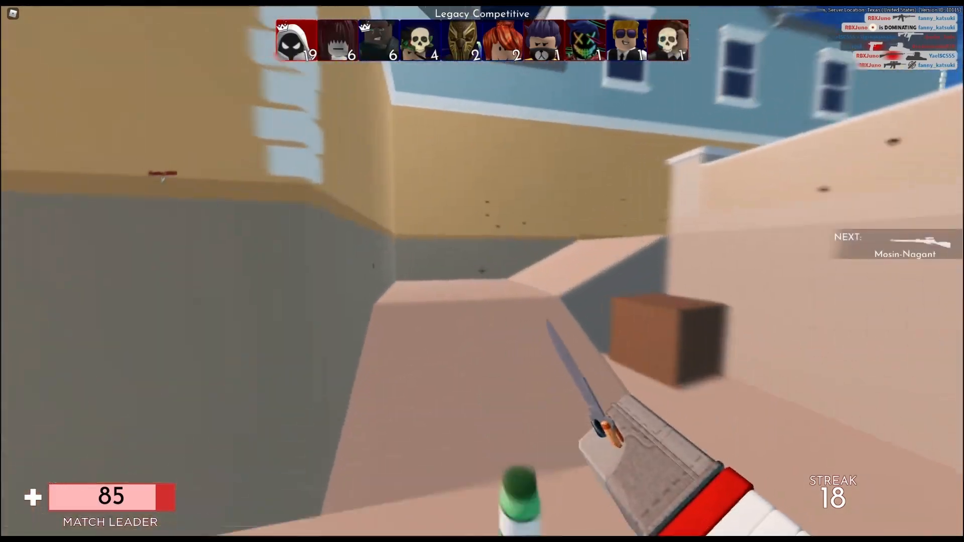
pyautogui.press('1')
pyautogui.press('w')
pyautogui.press('3')
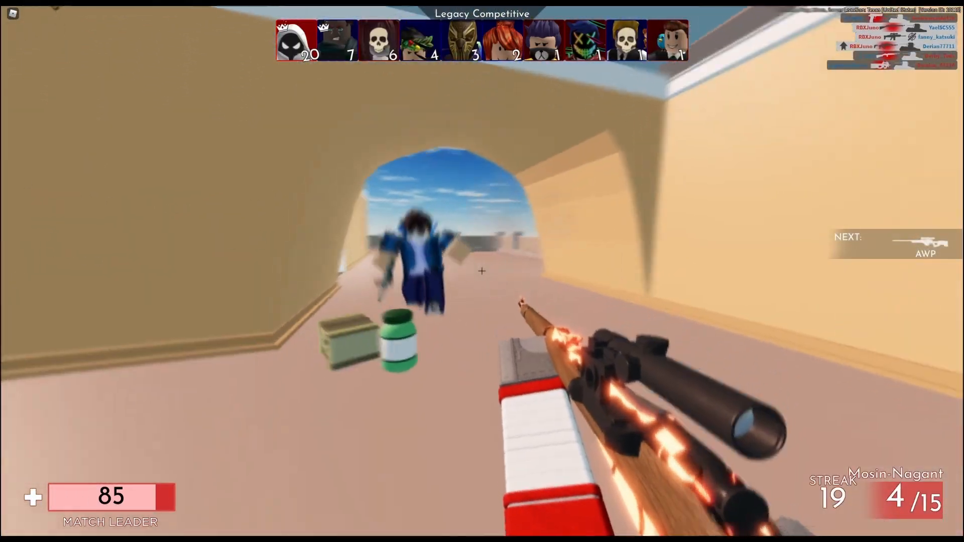
pyautogui.click(482, 271)
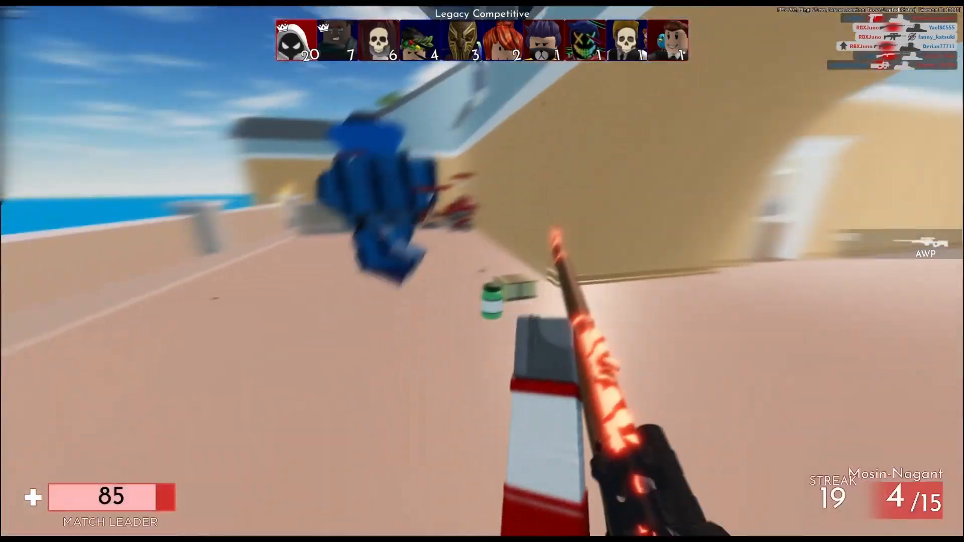
pyautogui.press('w')
pyautogui.press('3')
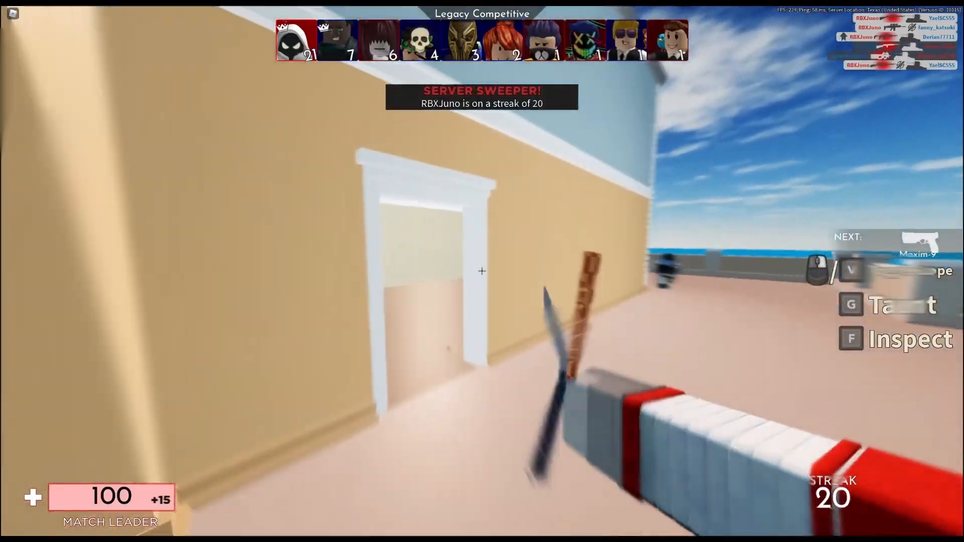
pyautogui.press('1')
pyautogui.click(481, 271)
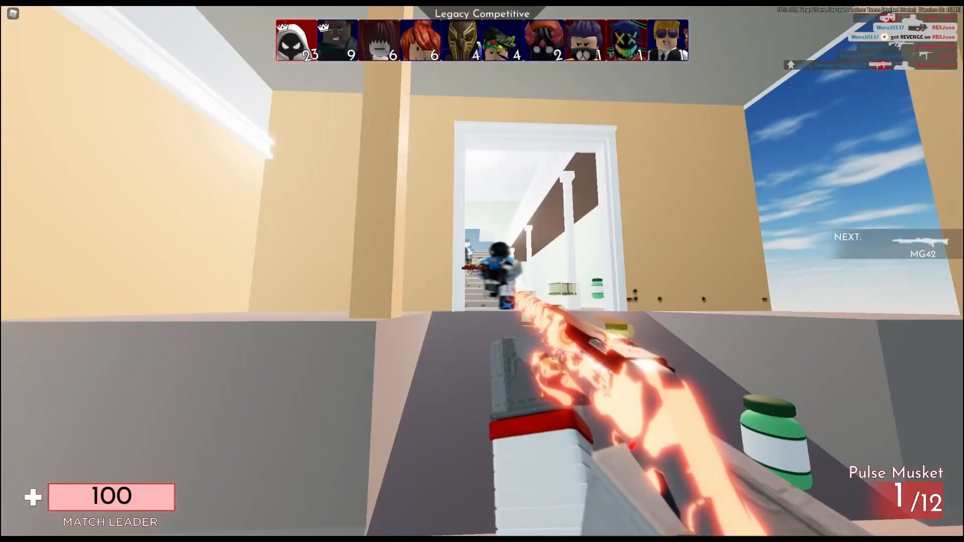
pyautogui.click(481, 271)
pyautogui.click(481, 271)
pyautogui.press('w')
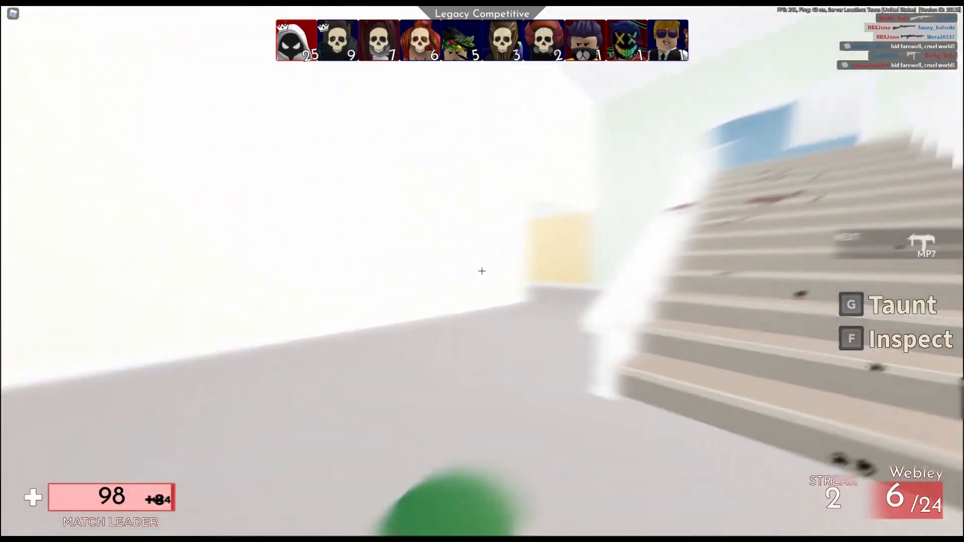
pyautogui.click(482, 271)
pyautogui.click(482, 271)
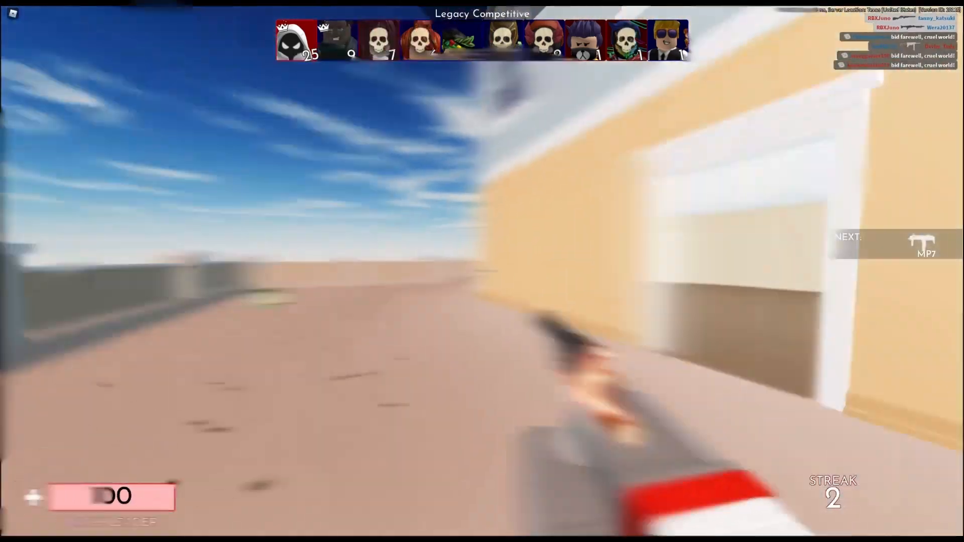
pyautogui.press('w')
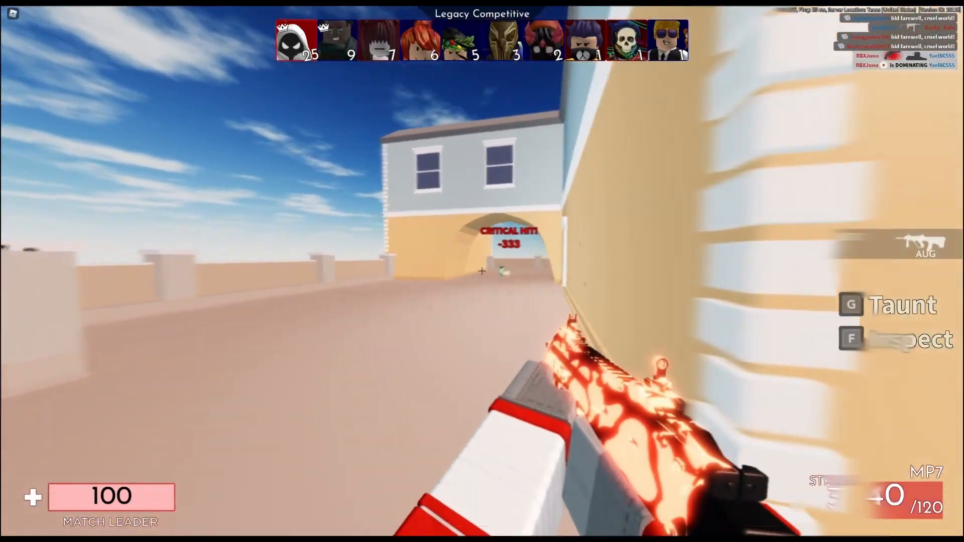
pyautogui.press('w')
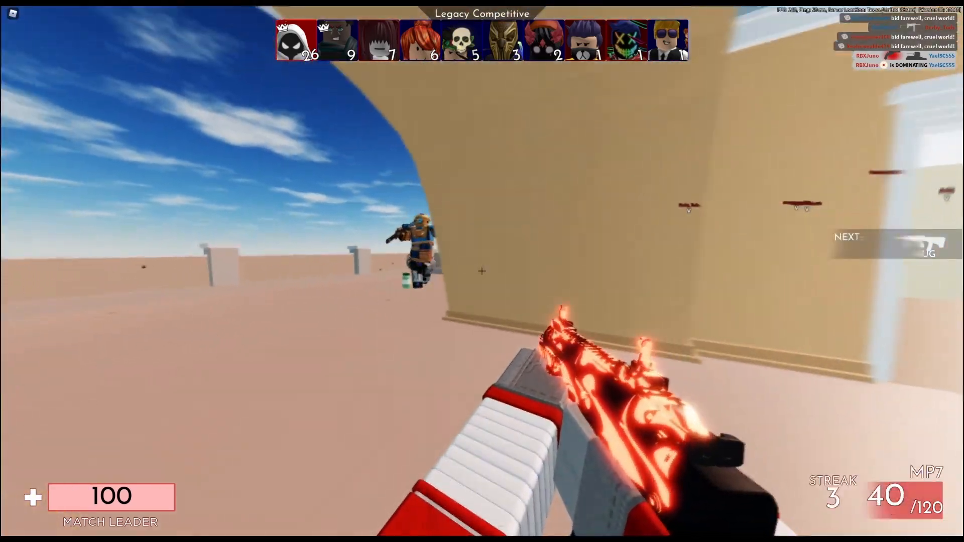
pyautogui.press('w')
pyautogui.click(482, 271)
pyautogui.click(482, 271)
pyautogui.click(482, 271)
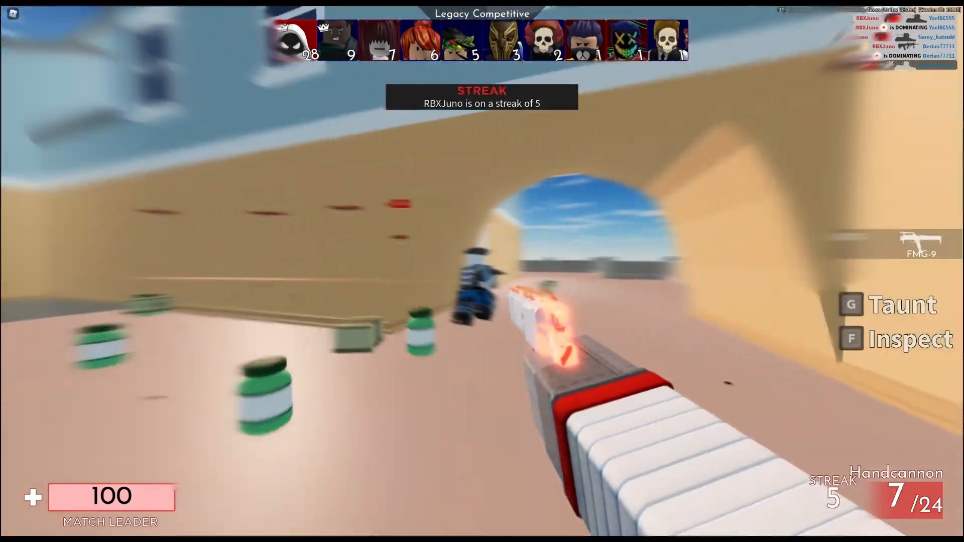
pyautogui.click(482, 271)
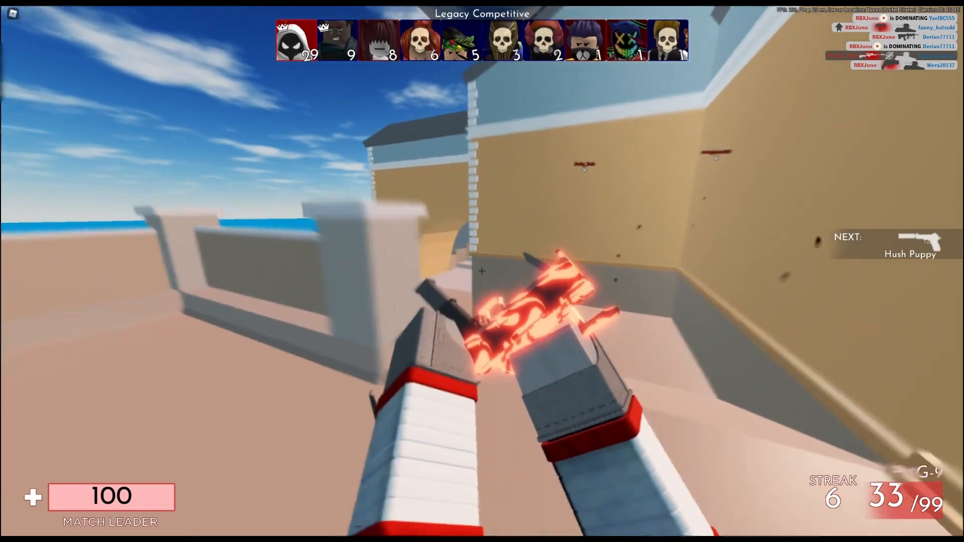
pyautogui.click(482, 271)
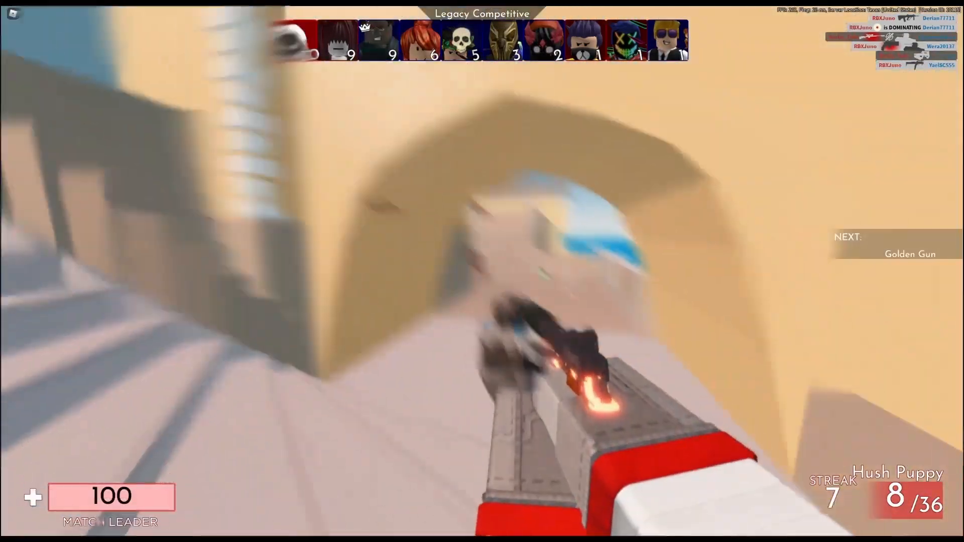
pyautogui.click(482, 271)
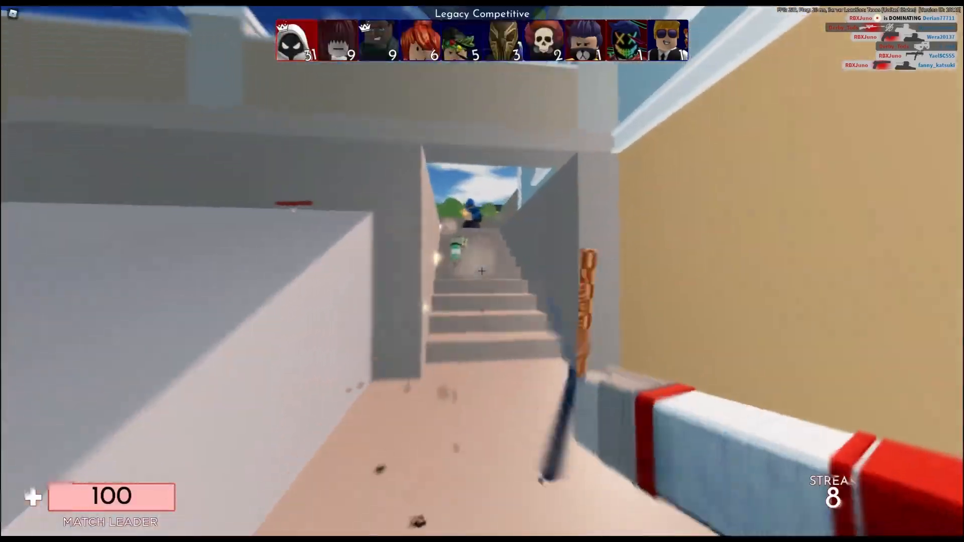
pyautogui.click(482, 271)
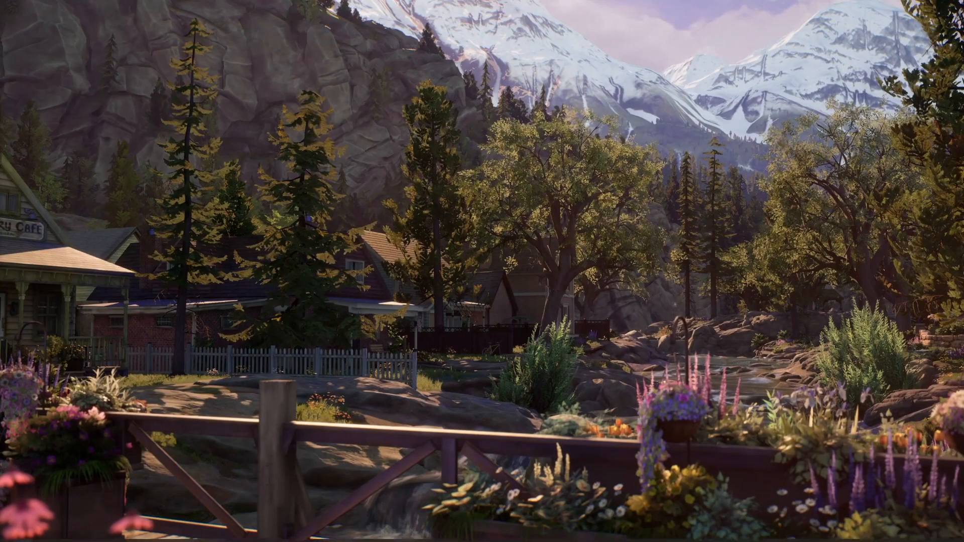
pyautogui.click(60, 533)
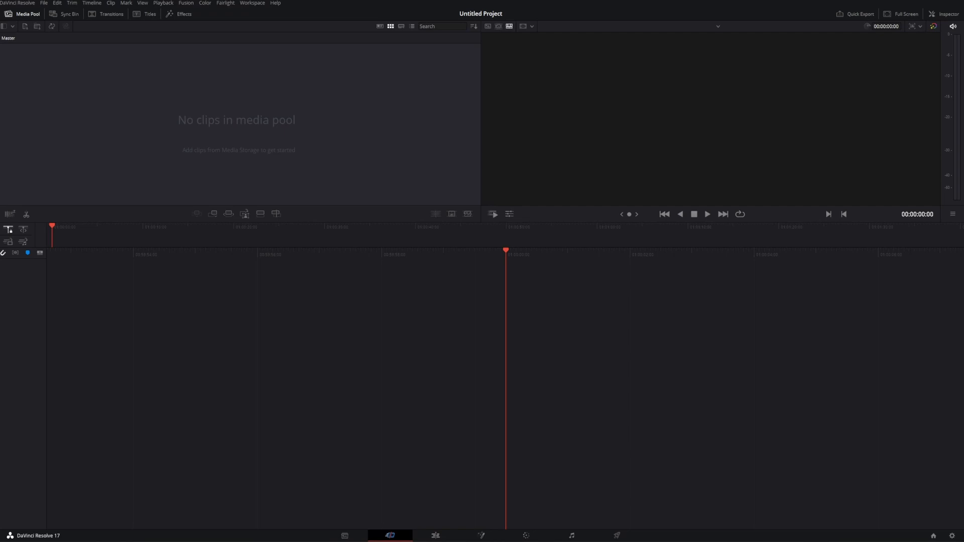
# - Import the gameplay recording with the project frame rate changed to match, and place it on a new Edit page timeline
pyautogui.moveTo(137, 172); pyautogui.dragTo(194, 142)
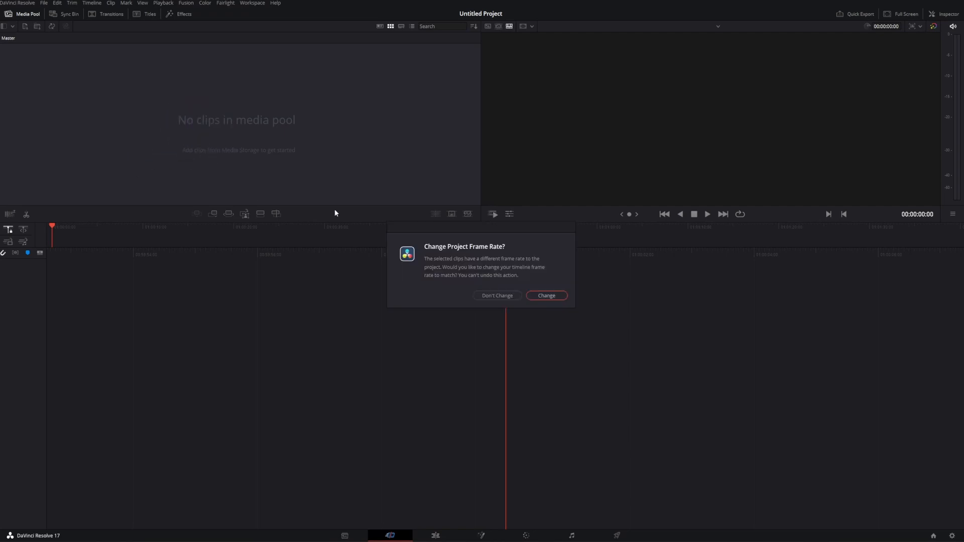
pyautogui.click(558, 298)
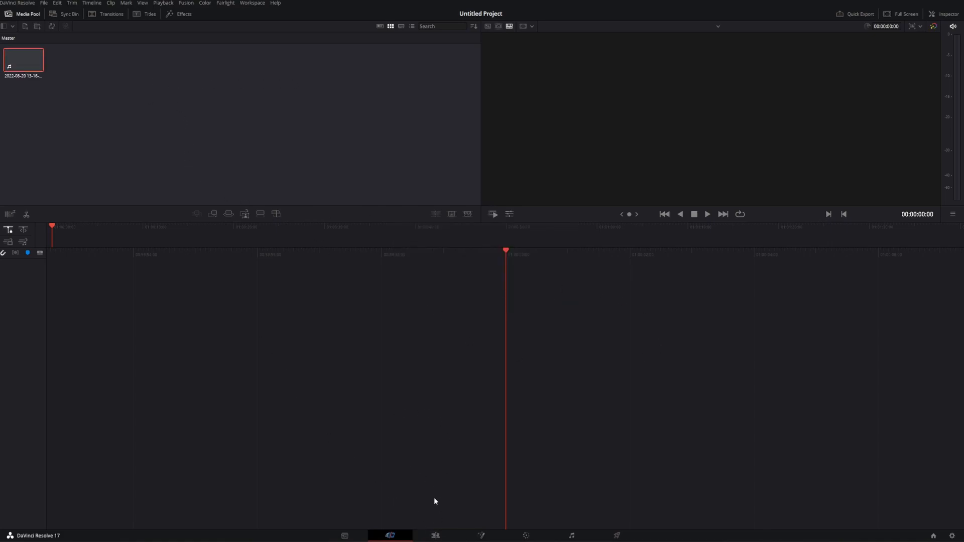
pyautogui.click(434, 536)
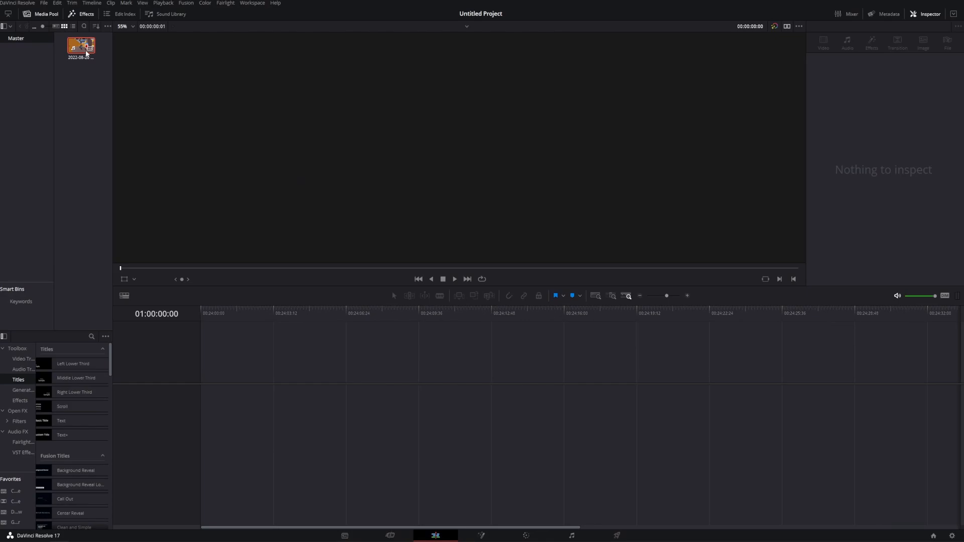
pyautogui.moveTo(87, 54); pyautogui.dragTo(210, 413)
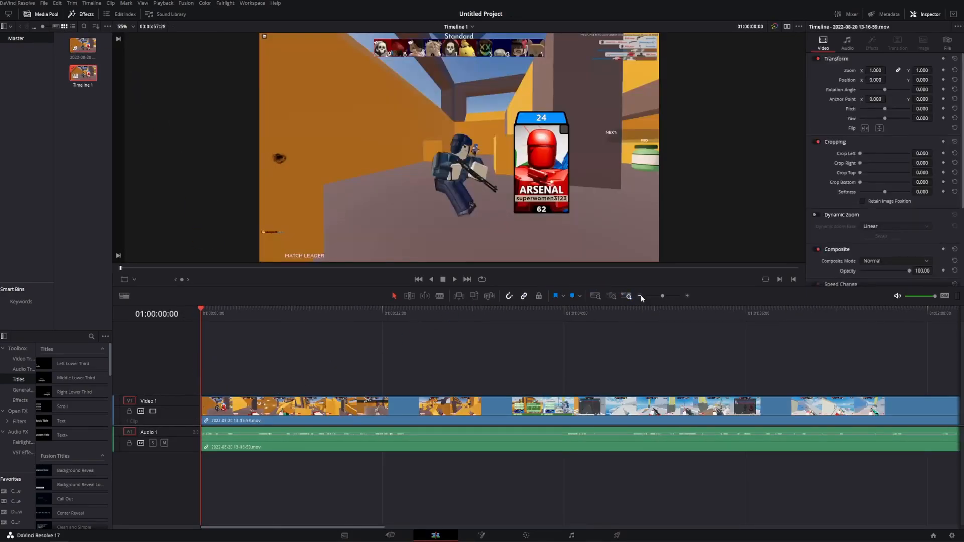
# - Delete the longer second piece of the split recording and move the remaining short clip to the timeline's start
pyautogui.click(641, 297)
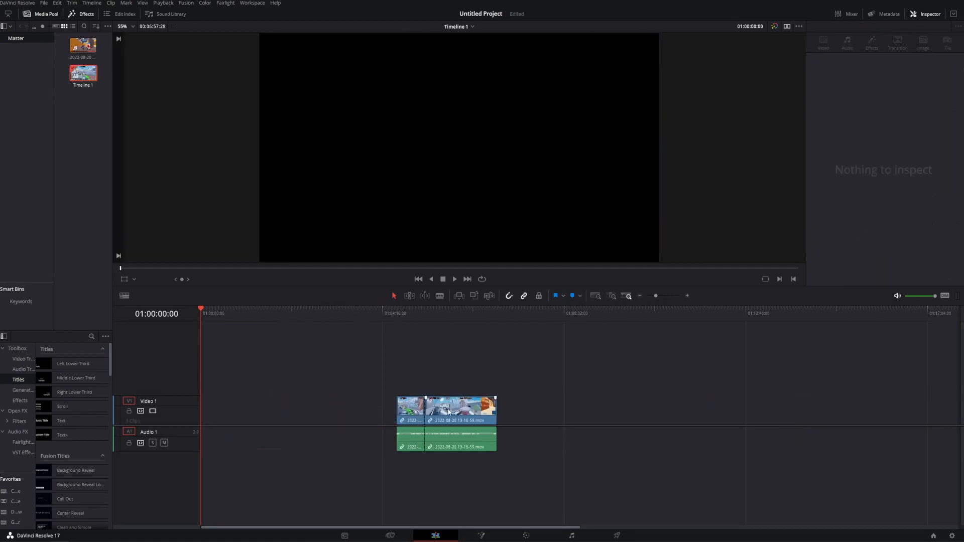
pyautogui.click(443, 413)
pyautogui.press('Delete')
pyautogui.moveTo(426, 408); pyautogui.dragTo(230, 409)
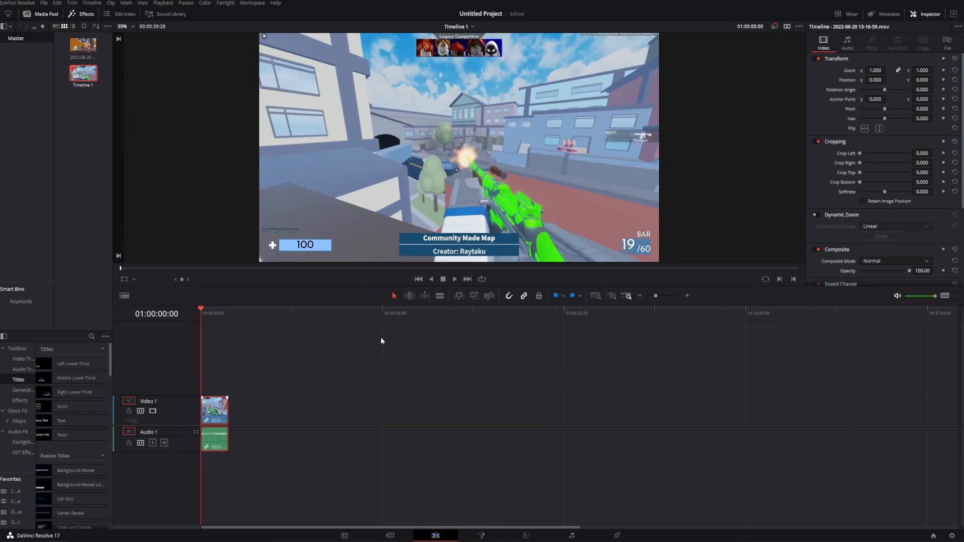
# - Preview the short clip, trim its end to about 22 seconds, and return the playhead to the timeline's start
pyautogui.click(455, 279)
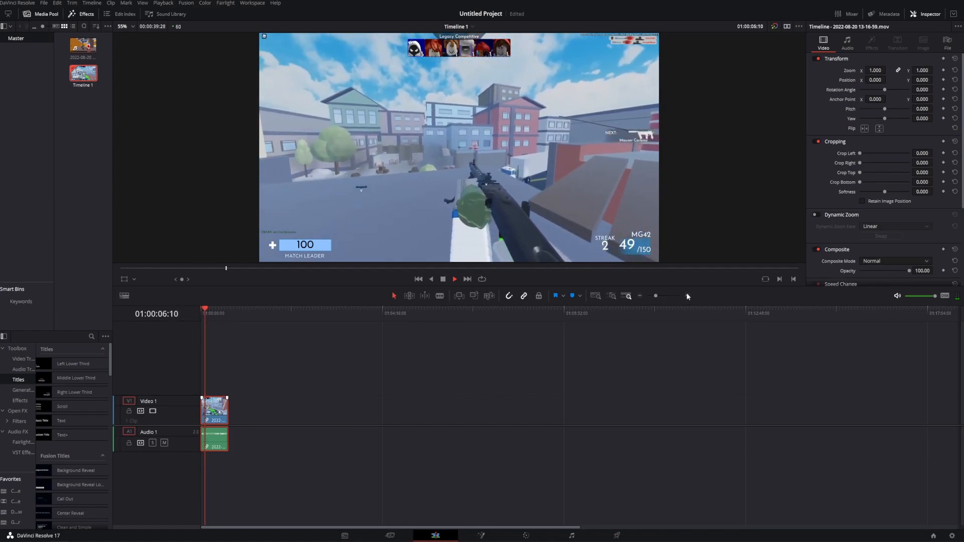
pyautogui.click(686, 295)
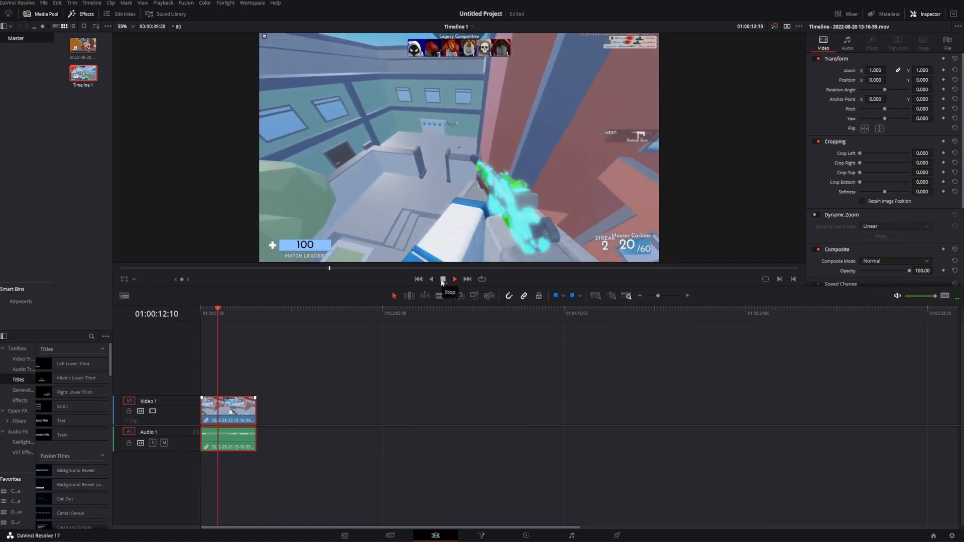
pyautogui.click(442, 280)
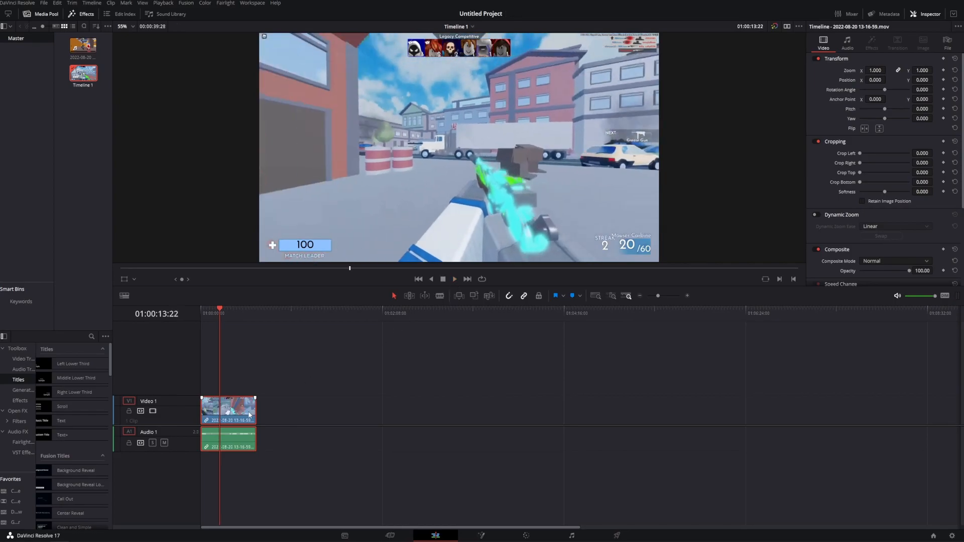
pyautogui.moveTo(254, 409); pyautogui.dragTo(226, 405)
pyautogui.press('Home')
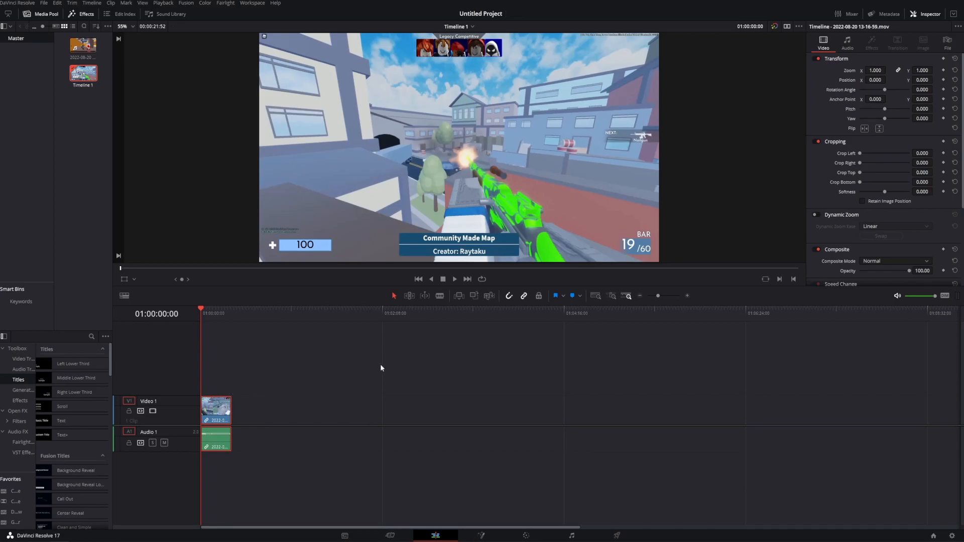
# - Open the trimmed clip on the Fusion page and insert an Optical Flow node between MediaIn1 and MediaOut1
pyautogui.click(480, 536)
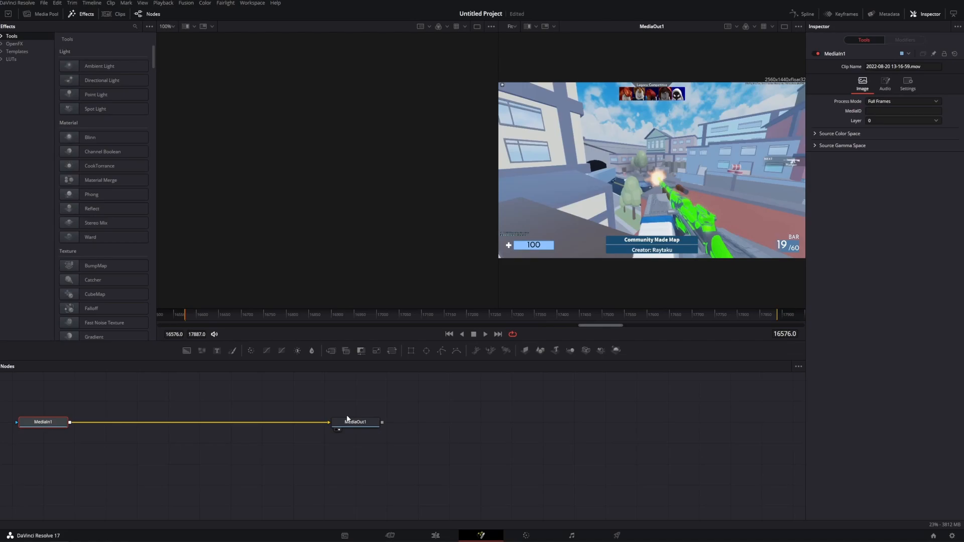
pyautogui.hotkey('shift', 'space')
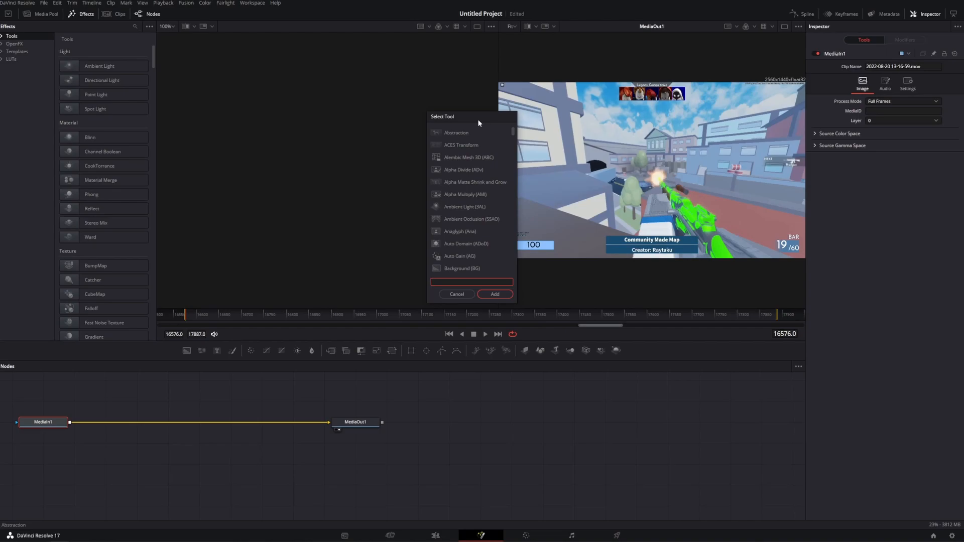
pyautogui.write('optical')
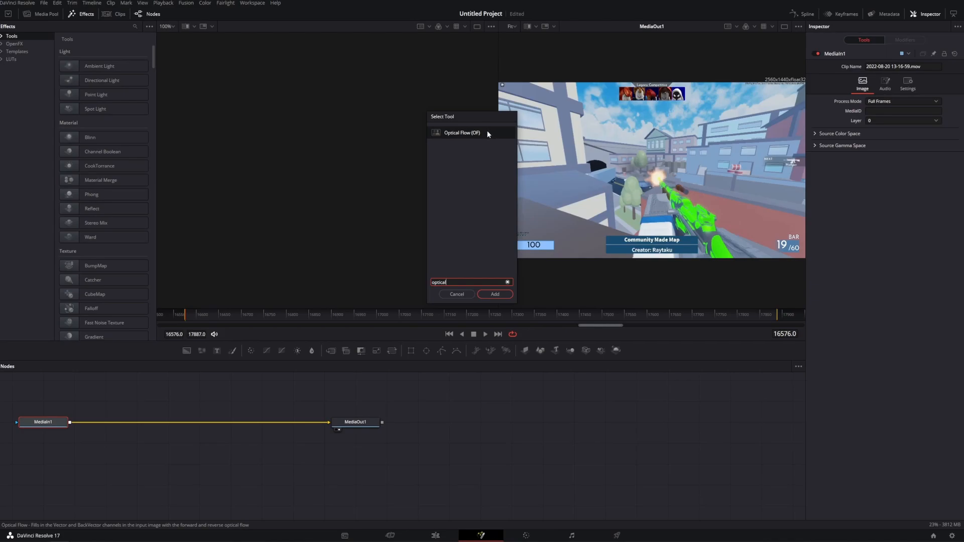
pyautogui.doubleClick(487, 130)
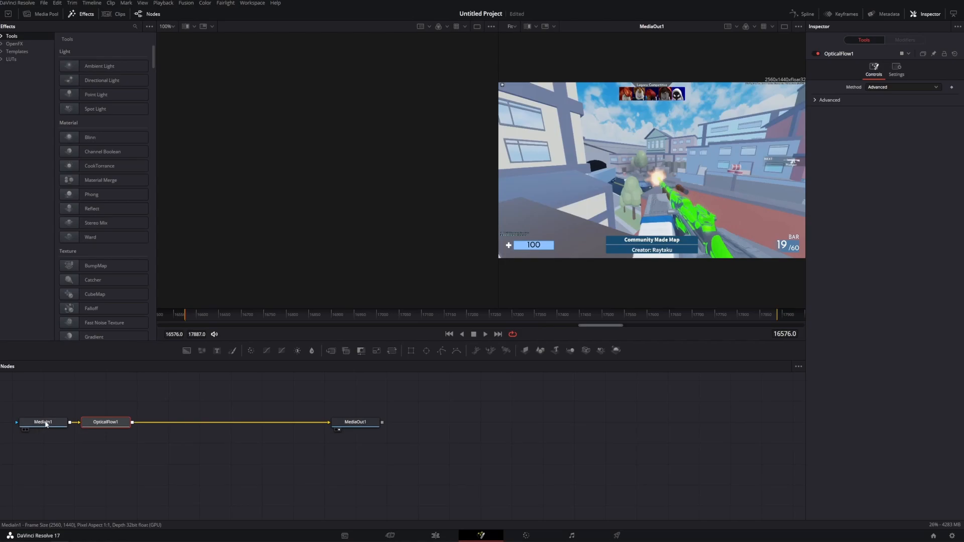
# - Spread the MediaIn1 and MediaOut1 nodes slightly apart and delete the Optical Flow node between them
pyautogui.moveTo(45, 426)
pyautogui.mouseDown()
pyautogui.moveTo(38, 409)
pyautogui.moveTo(38, 425)
pyautogui.mouseUp()
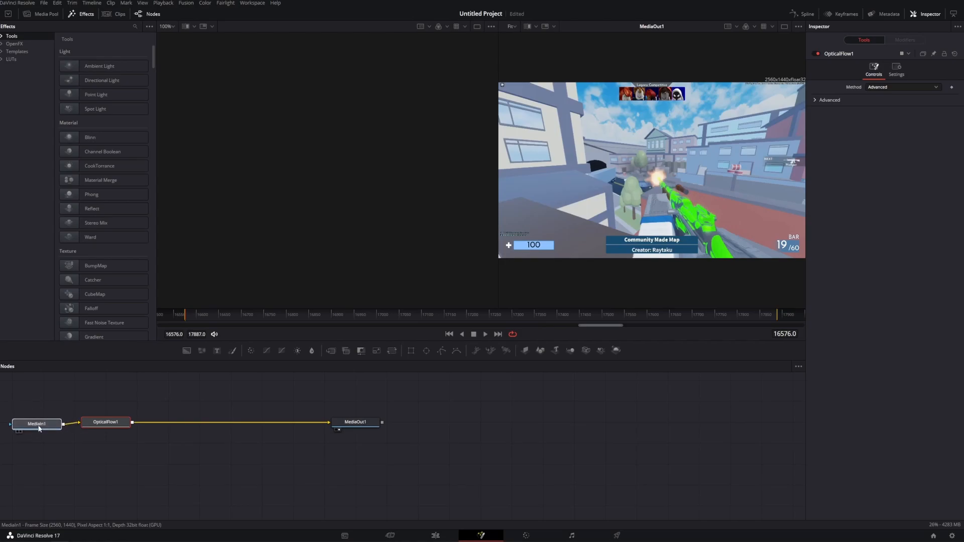
pyautogui.moveTo(353, 422); pyautogui.dragTo(363, 424)
pyautogui.click(114, 424)
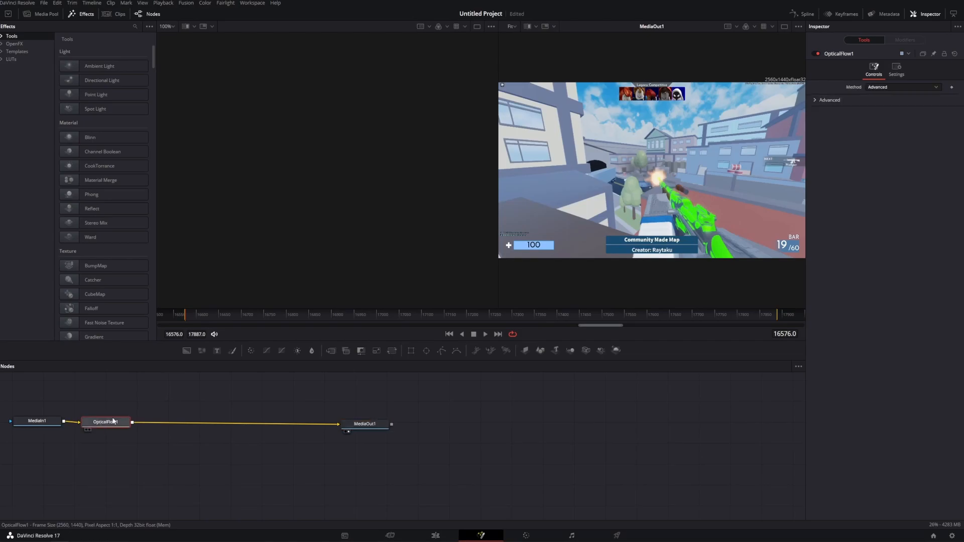
pyautogui.press('Delete')
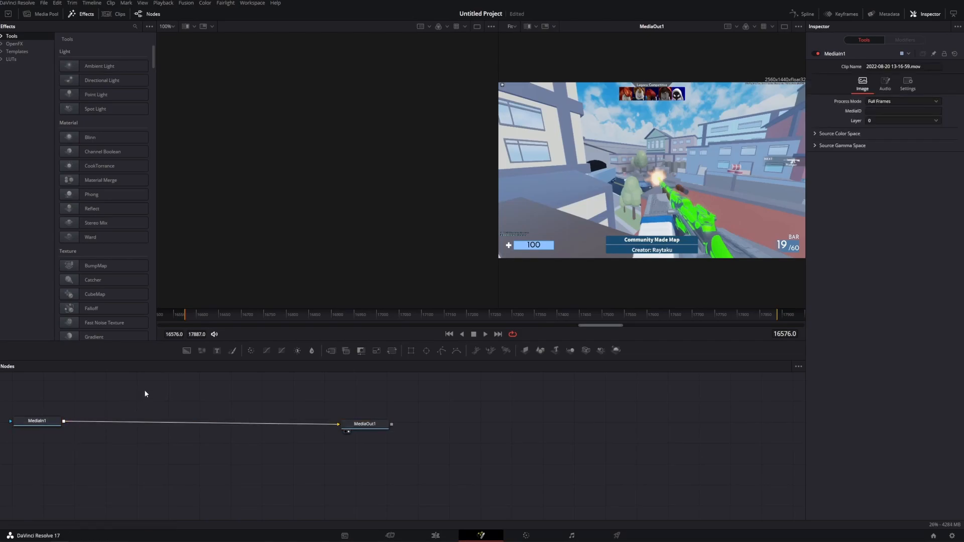
# - Add an Optical Flow node fed by MediaIn1 and remove the direct connection between MediaIn1 and MediaOut1
pyautogui.hotkey('shift', 'space')
pyautogui.write('optical')
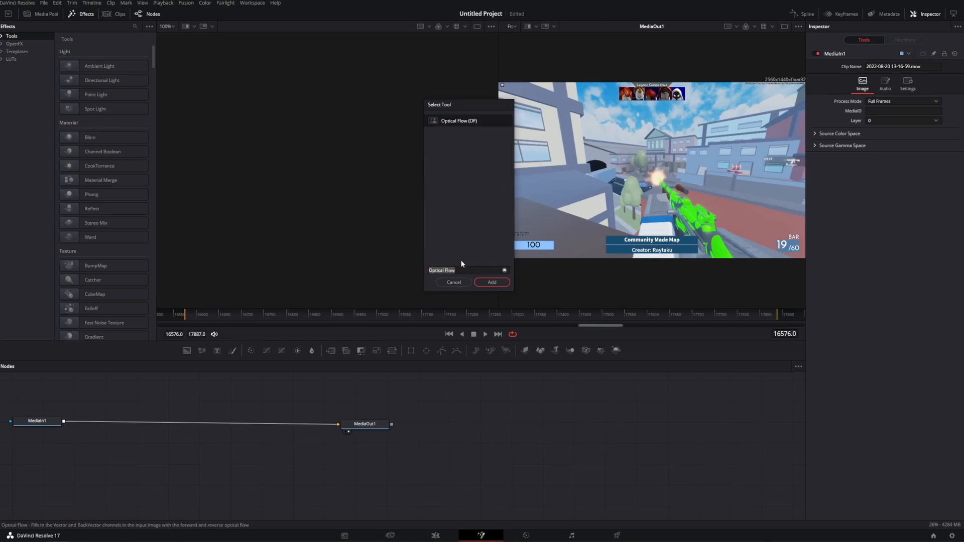
pyautogui.click(492, 282)
pyautogui.moveTo(195, 394); pyautogui.dragTo(184, 409)
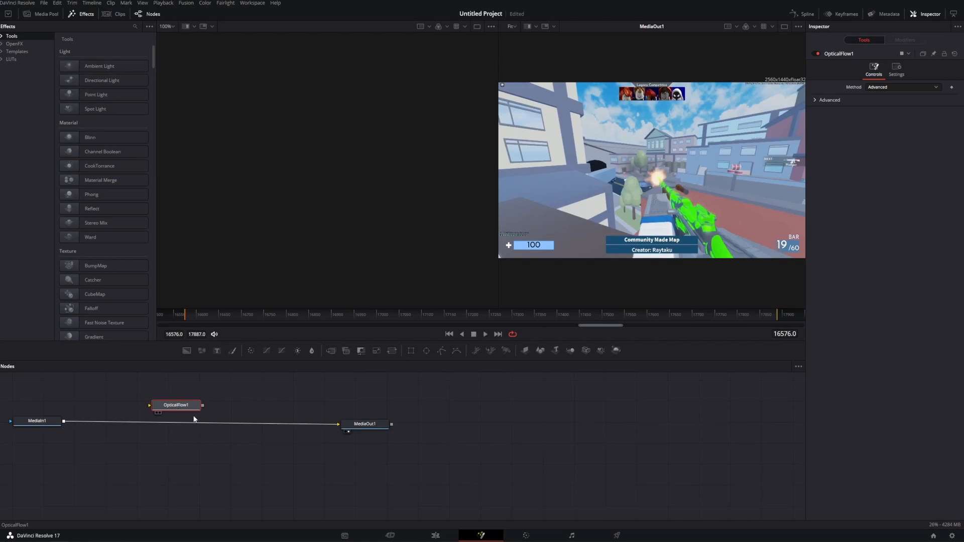
pyautogui.moveTo(339, 427); pyautogui.dragTo(160, 425)
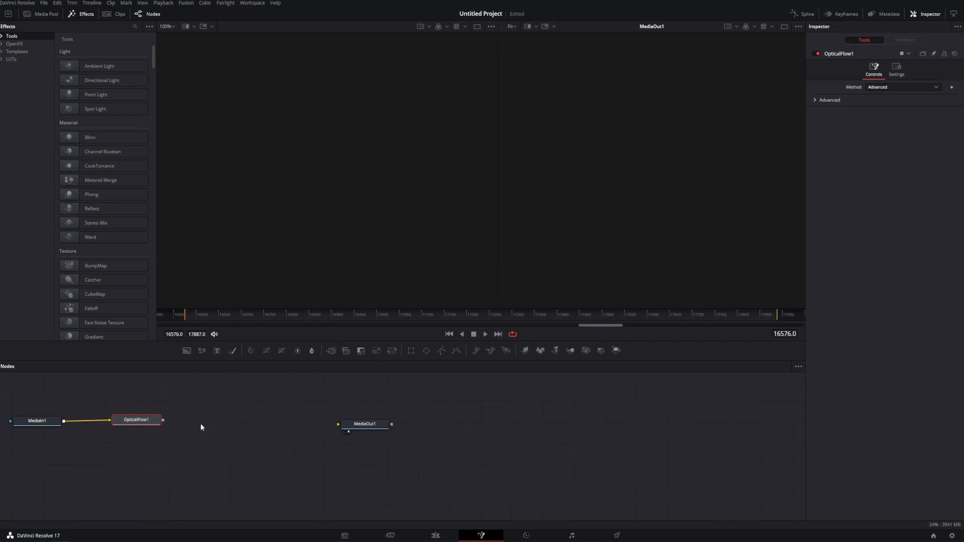
# - Add a Vector Motion Blur node after the Optical Flow node and space the two nodes apart
pyautogui.hotkey('shift', 'space')
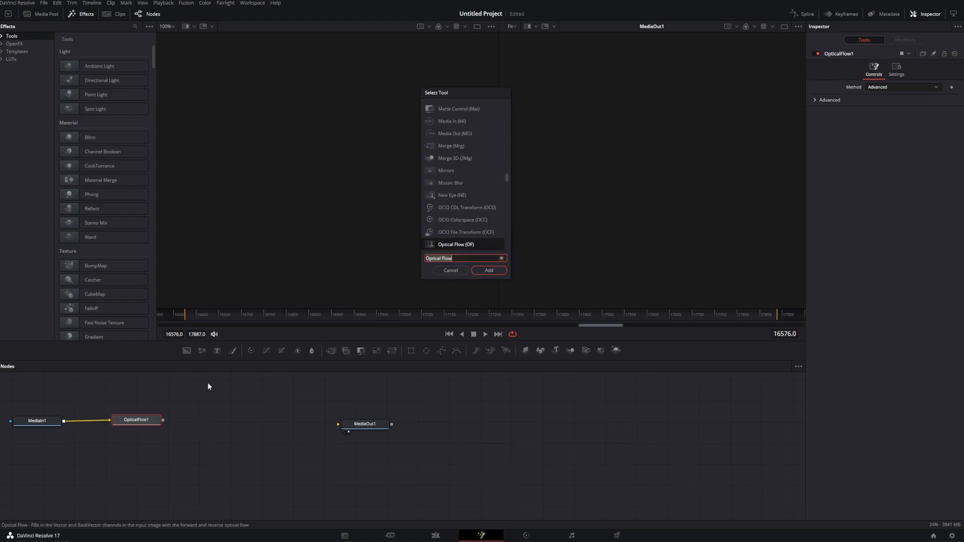
pyautogui.write('vecto')
pyautogui.click(466, 122)
pyautogui.click(488, 270)
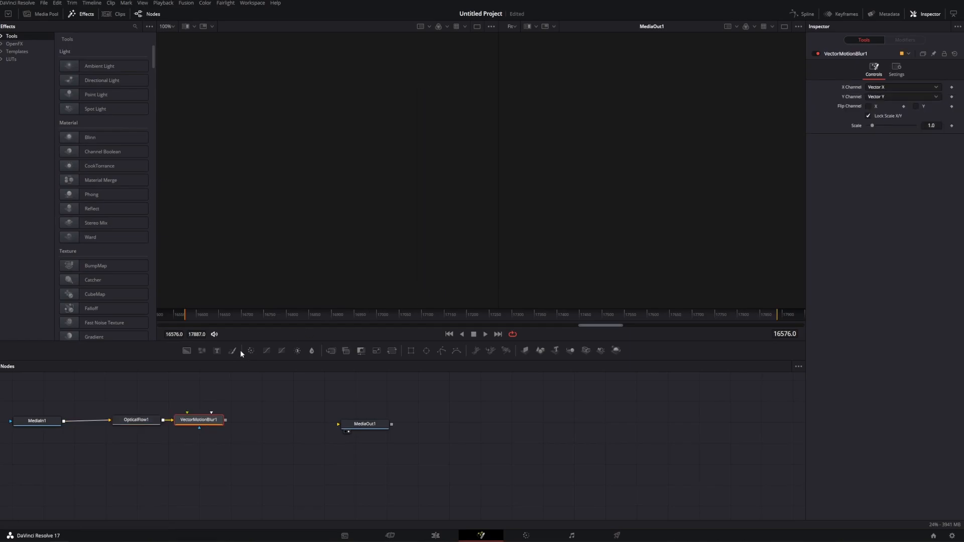
pyautogui.moveTo(200, 423); pyautogui.dragTo(224, 427)
pyautogui.moveTo(134, 425); pyautogui.dragTo(130, 427)
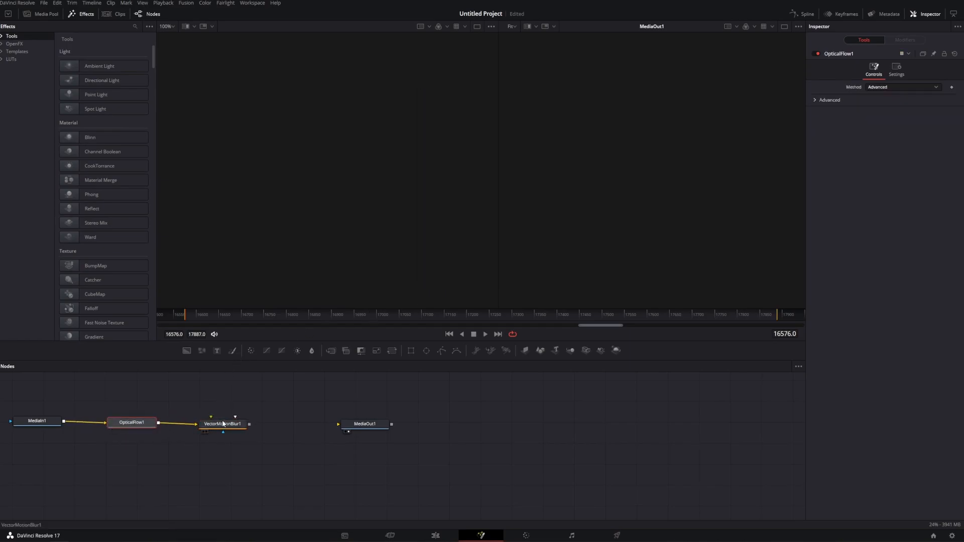
# - Move MediaOut1 closer to the Vector Motion Blur node and connect the blur node's output to it
pyautogui.moveTo(364, 427); pyautogui.dragTo(330, 428)
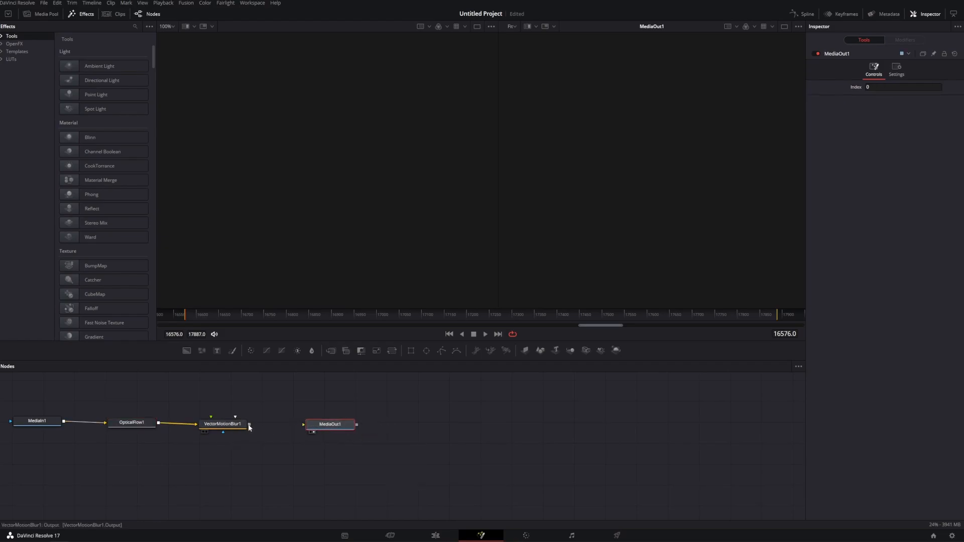
pyautogui.moveTo(131, 424); pyautogui.dragTo(130, 425)
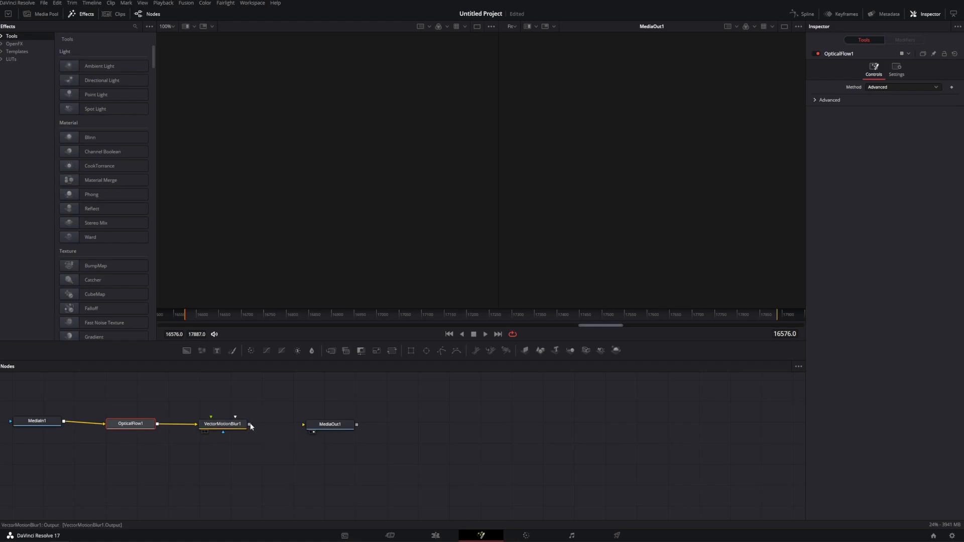
pyautogui.moveTo(250, 427); pyautogui.dragTo(318, 427)
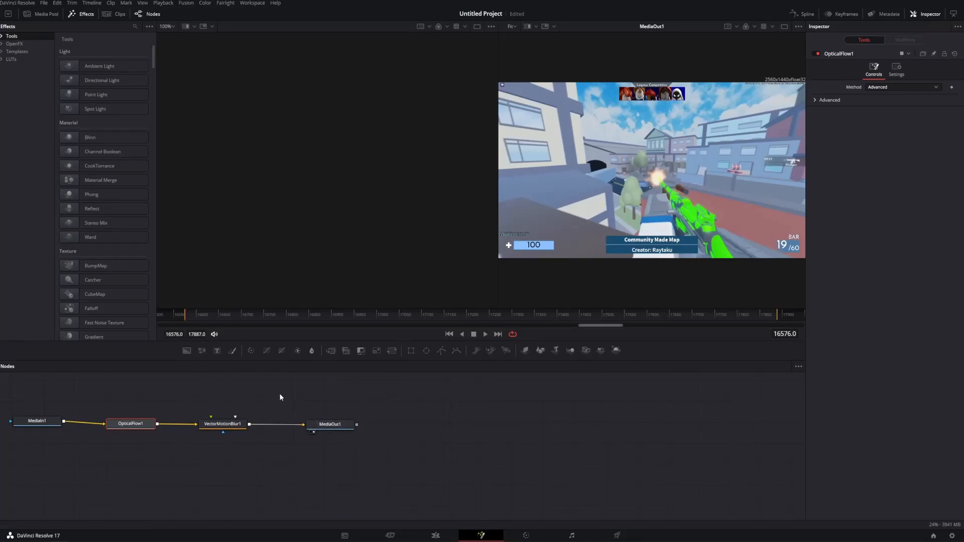
pyautogui.moveTo(127, 427)
pyautogui.mouseDown()
pyautogui.moveTo(130, 416)
pyautogui.moveTo(129, 427)
pyautogui.mouseUp()
# - Adjust the Vector Motion Blur node's position in the chain and set its Scale to 1.5
pyautogui.click(223, 423)
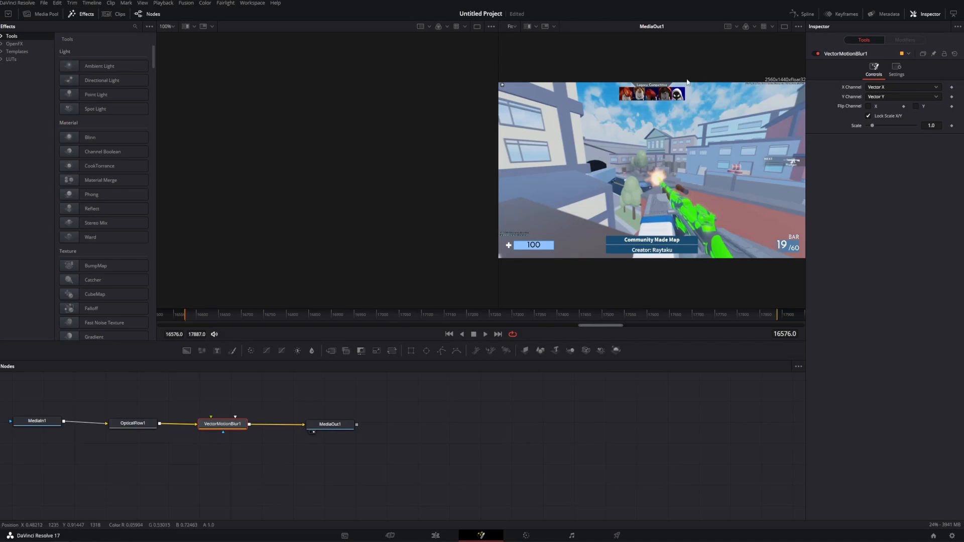
pyautogui.moveTo(217, 424); pyautogui.dragTo(224, 424)
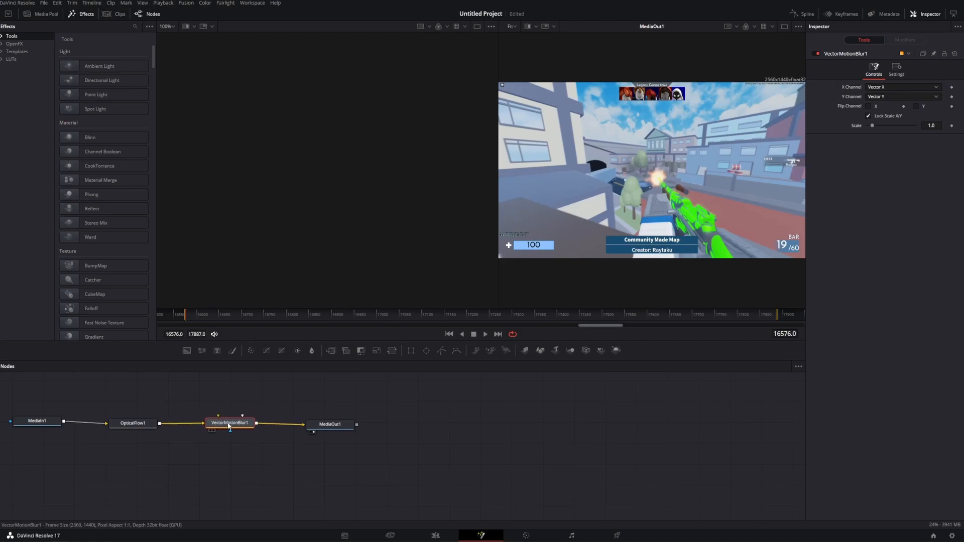
pyautogui.click(931, 125)
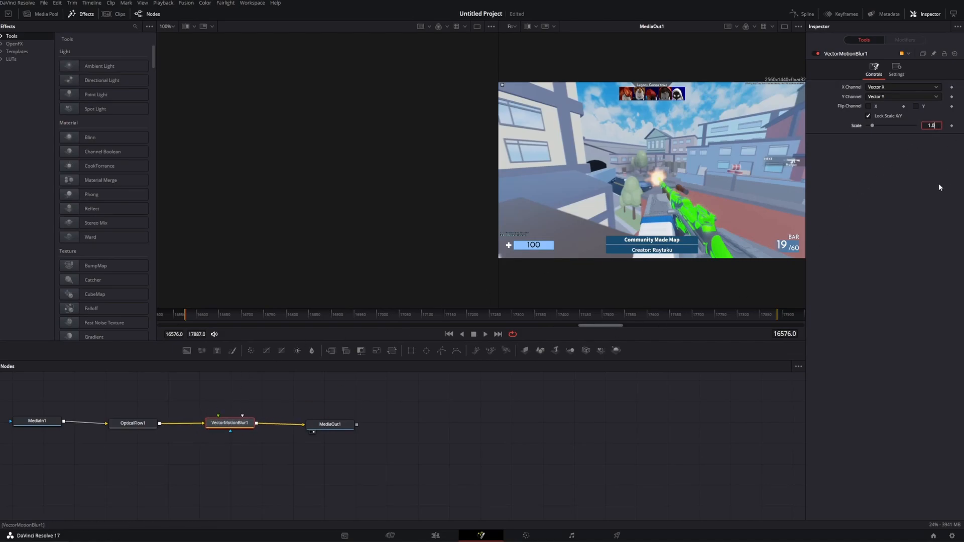
pyautogui.write('1.5')
pyautogui.moveTo(874, 125)
pyautogui.mouseDown()
pyautogui.moveTo(929, 129)
pyautogui.moveTo(874, 124)
pyautogui.mouseUp()
pyautogui.click(931, 126)
pyautogui.write('1.5')
pyautogui.press('Return')
# - Check the motion-blurred clip on the Edit page's timeline and switch to the Deliver page
pyautogui.click(435, 536)
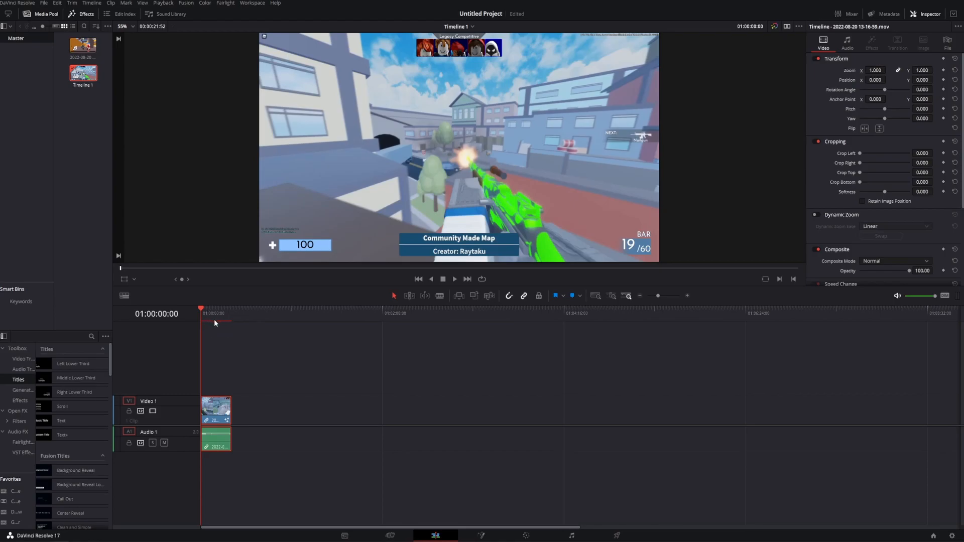
pyautogui.moveTo(209, 315)
pyautogui.mouseDown()
pyautogui.moveTo(217, 313)
pyautogui.moveTo(207, 313)
pyautogui.mouseUp()
pyautogui.click(615, 535)
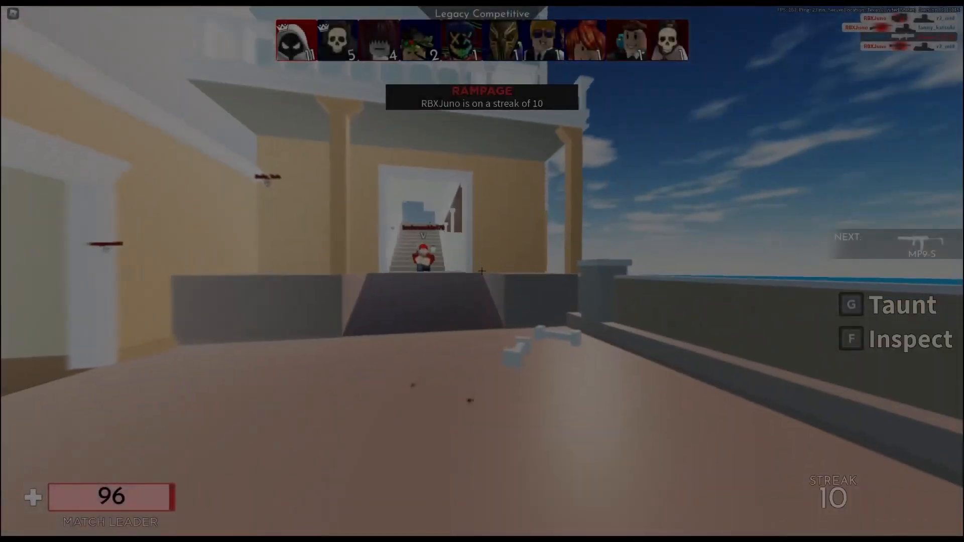
pyautogui.press('w')
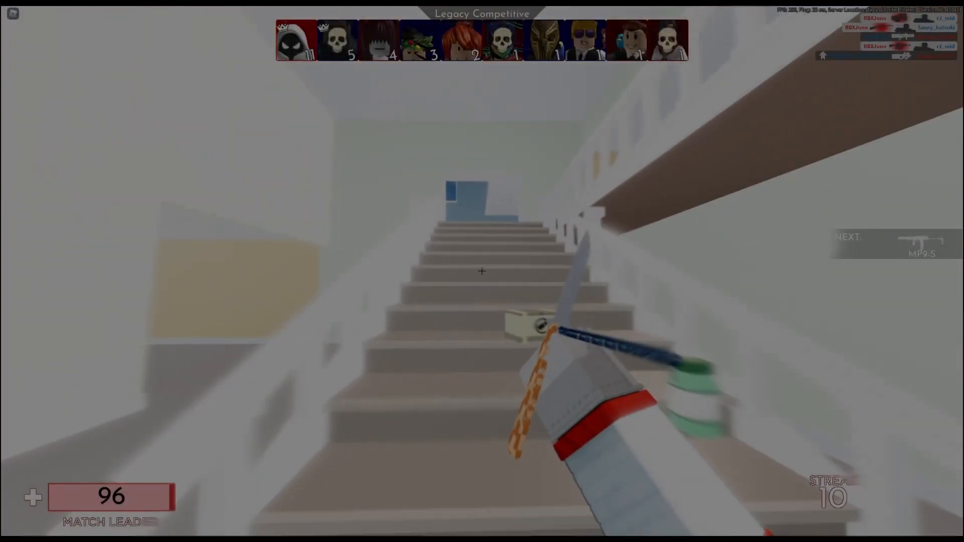
pyautogui.press('1')
pyautogui.press('w')
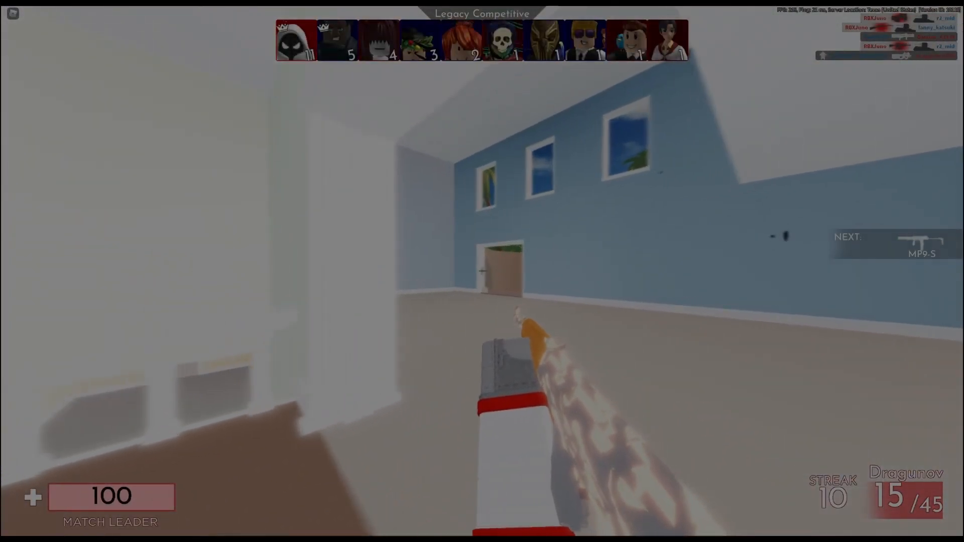
pyautogui.click(481, 271)
pyautogui.press('w')
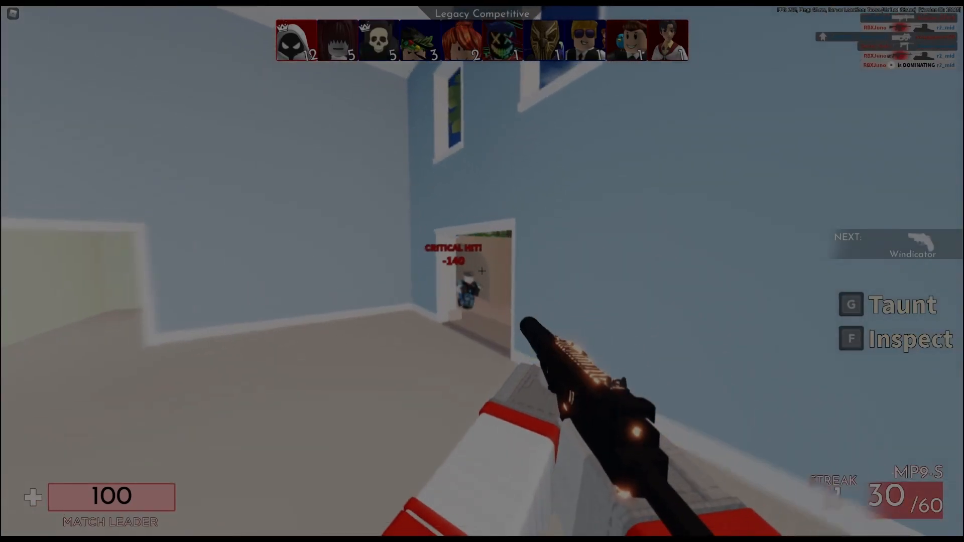
pyautogui.click(481, 271)
pyautogui.click(482, 271)
pyautogui.press('w')
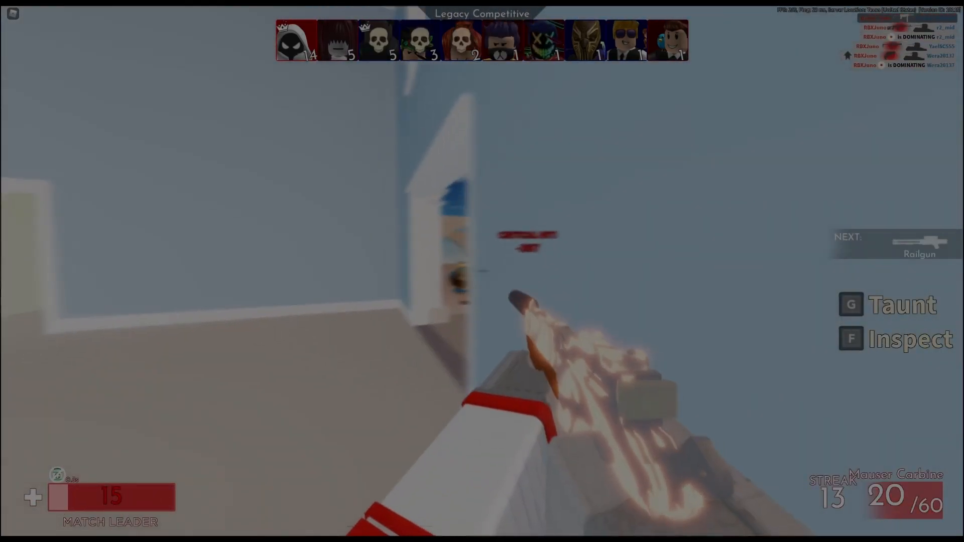
pyautogui.click(482, 271)
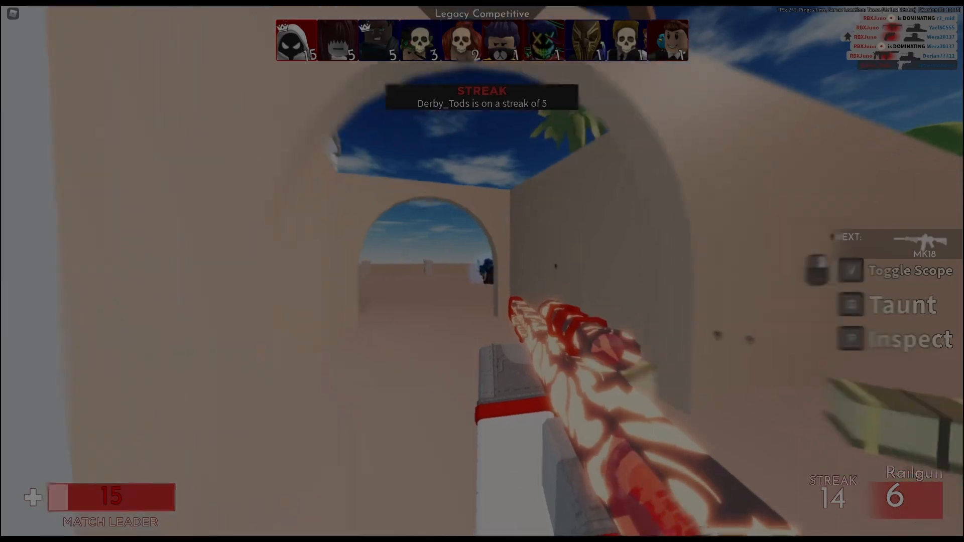
pyautogui.press('w')
pyautogui.click(482, 271)
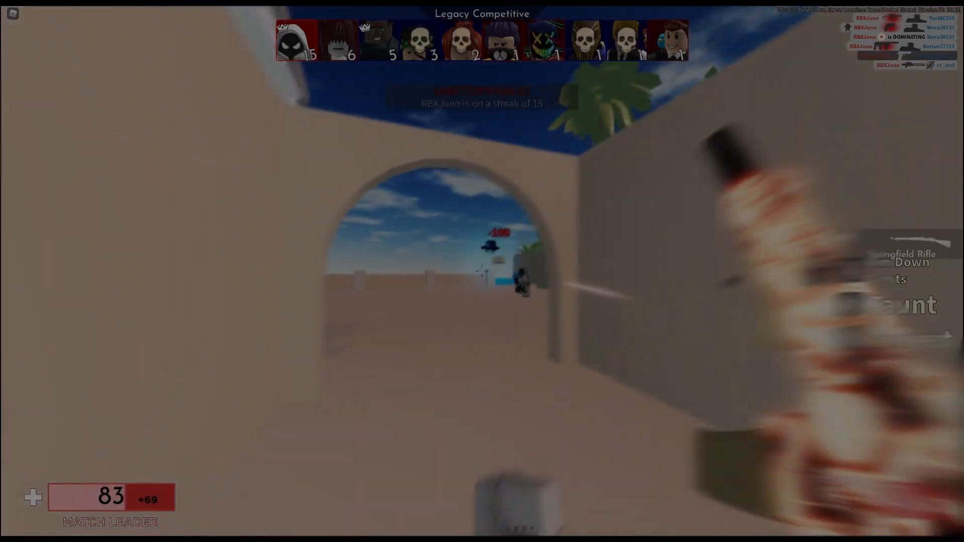
pyautogui.click(481, 271)
pyautogui.press('w')
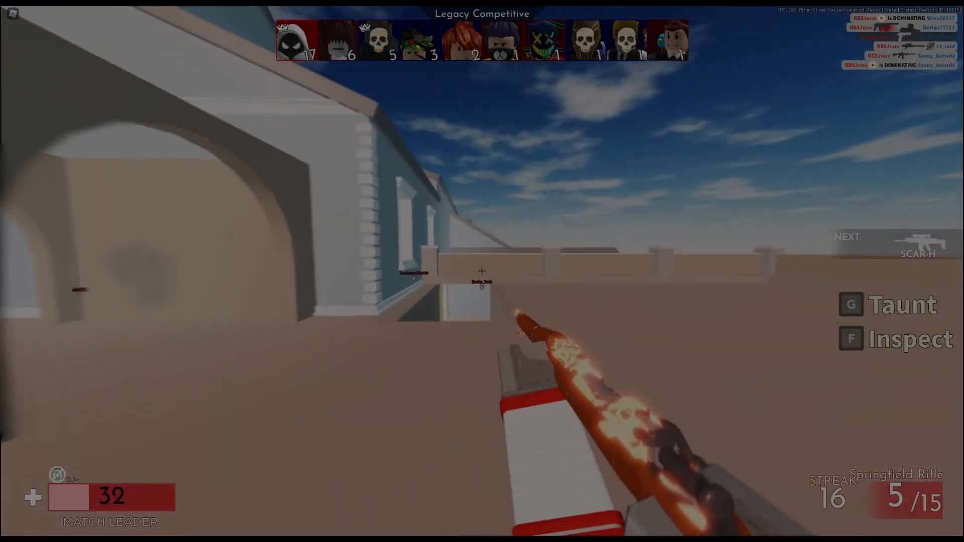